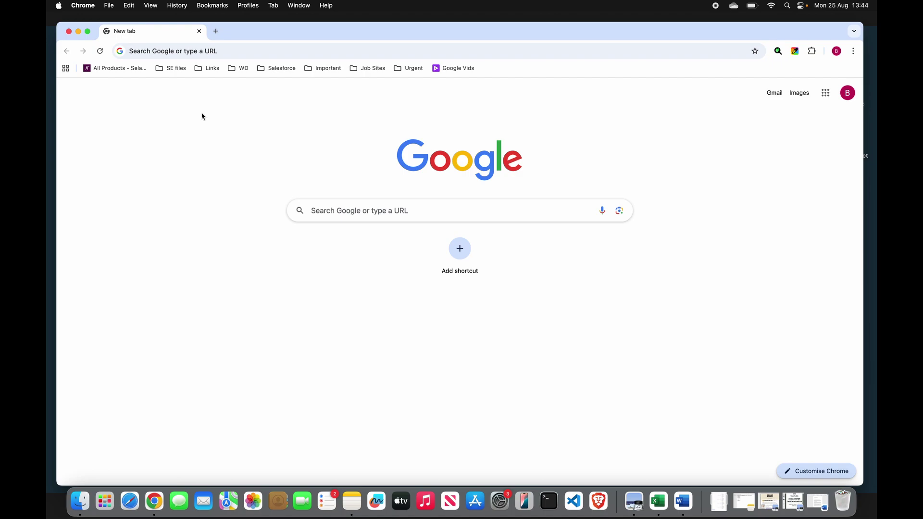
Open Google Meet from the Google apps.
{"action": "left_click", "coordinate": [216, 31]}
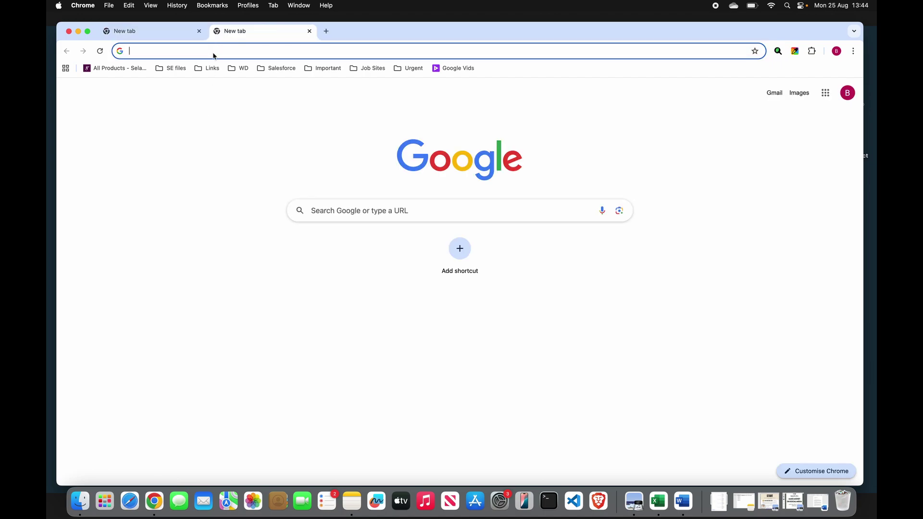
{"action": "left_click", "coordinate": [309, 31]}
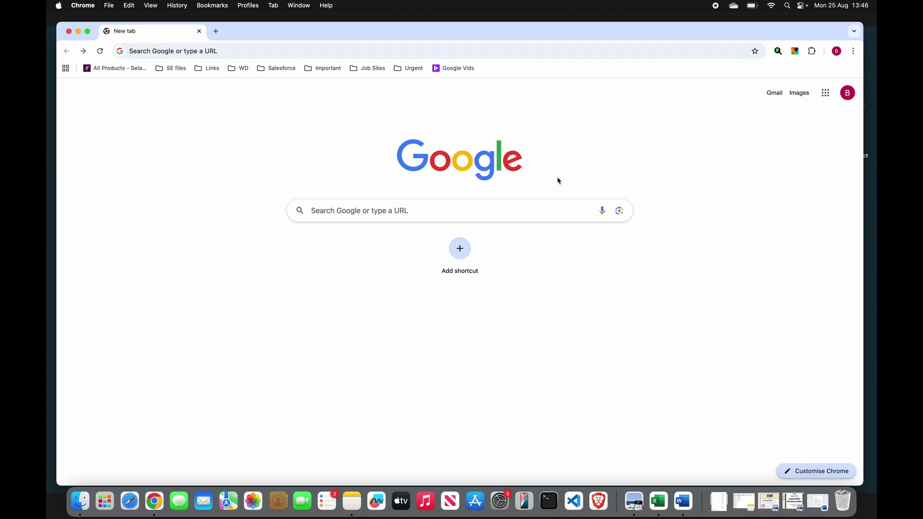
{"action": "left_click", "coordinate": [829, 94]}
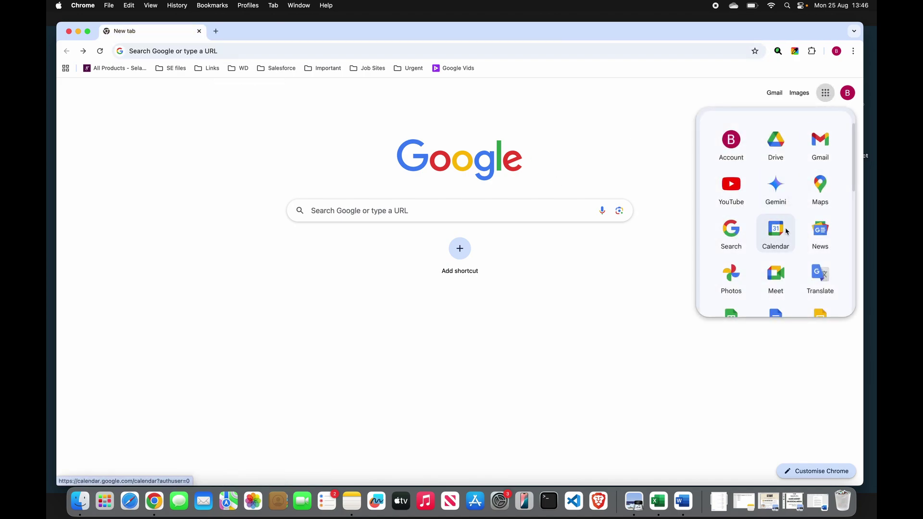
{"action": "left_click", "coordinate": [780, 287]}
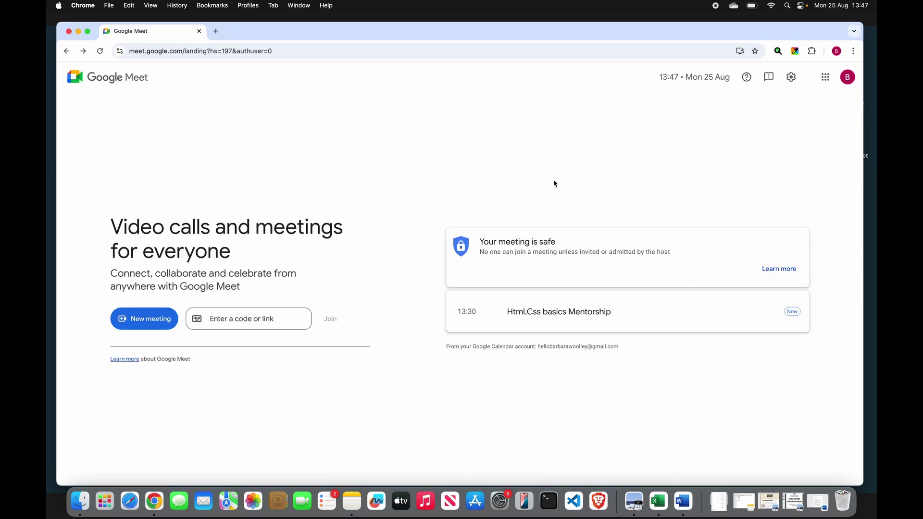
{"action": "left_click", "coordinate": [746, 80]}
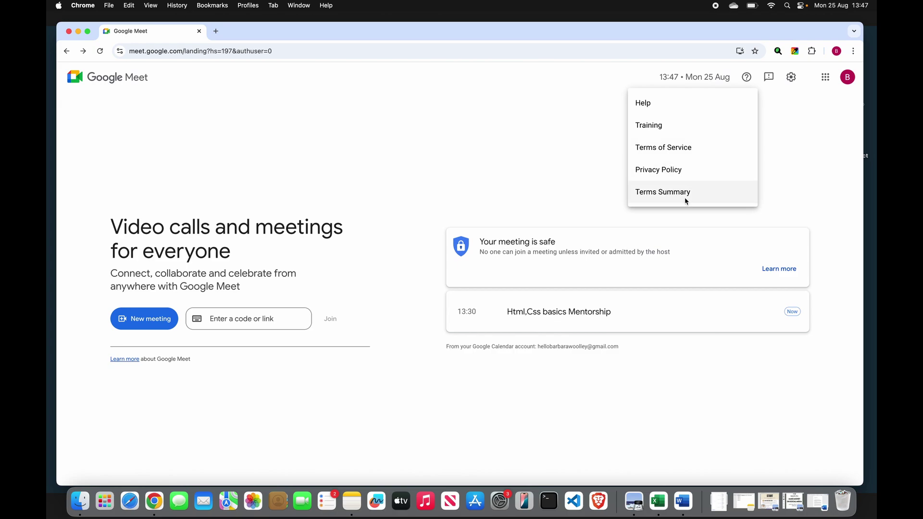
{"action": "left_click", "coordinate": [791, 77]}
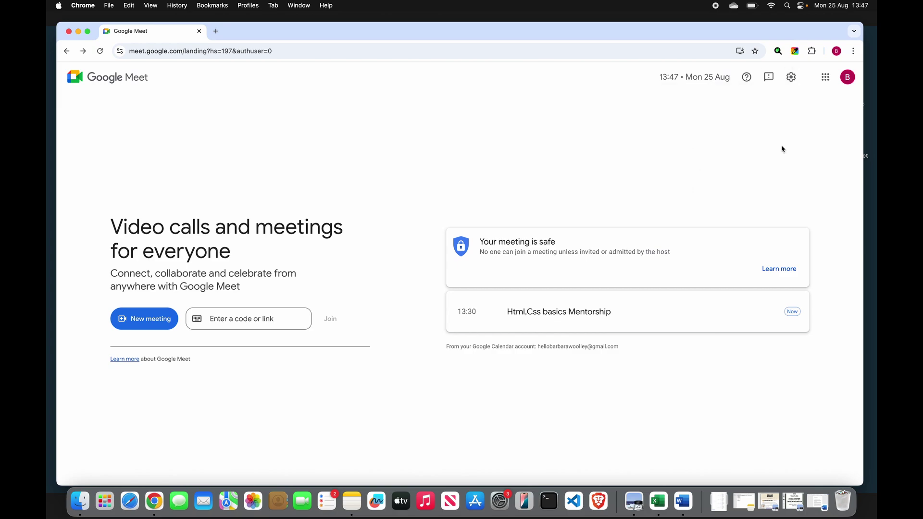
{"action": "left_click", "coordinate": [769, 78]}
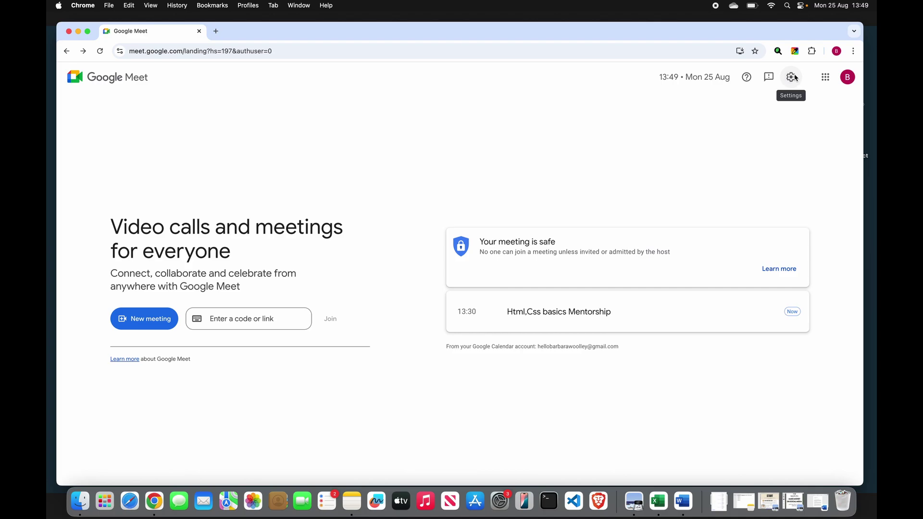
Open the Meet settings and allow microphone use while visiting the site.
{"action": "left_click", "coordinate": [793, 78]}
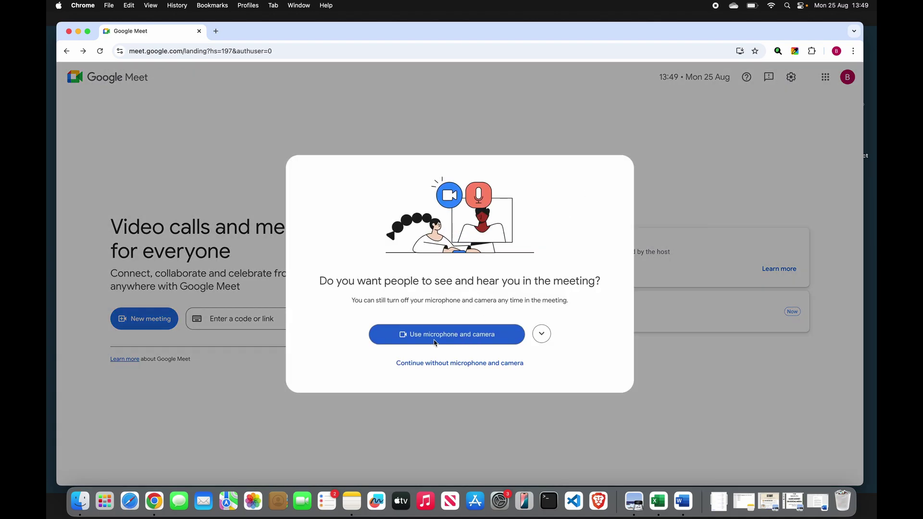
{"action": "left_click", "coordinate": [541, 335]}
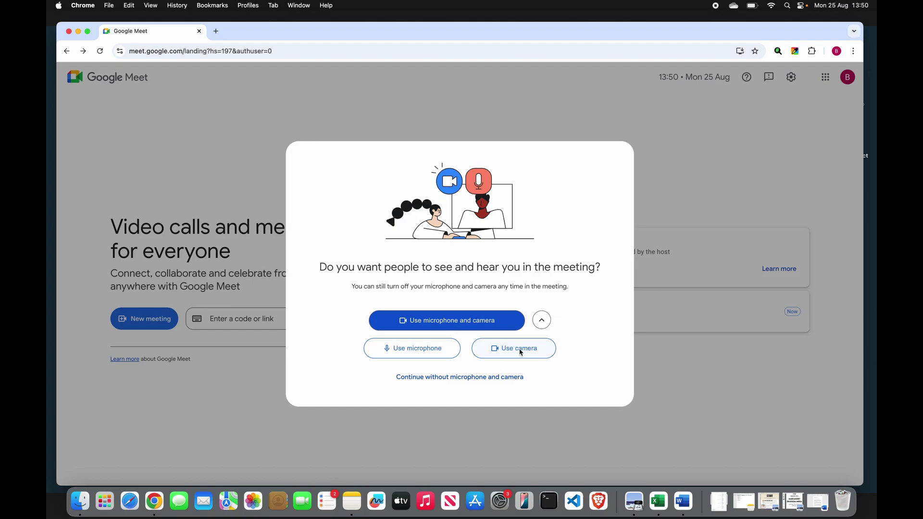
{"action": "left_click", "coordinate": [429, 353]}
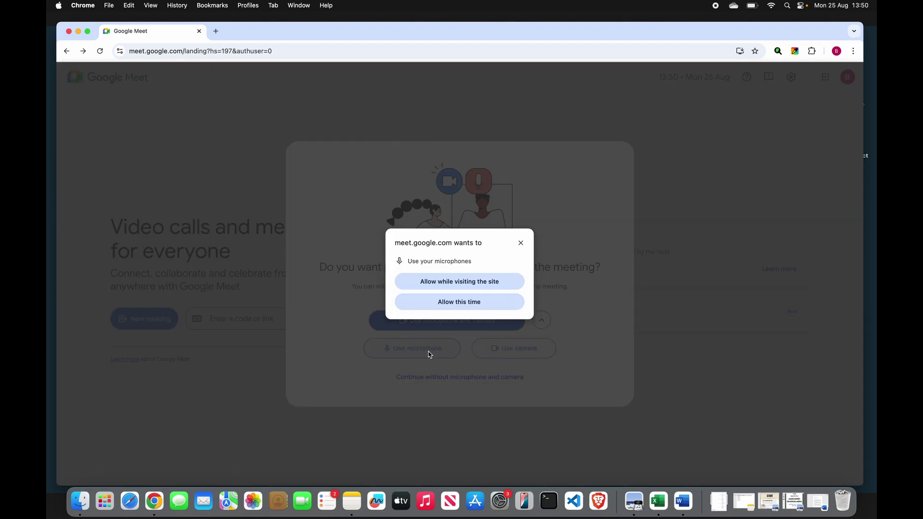
{"action": "left_click", "coordinate": [489, 286]}
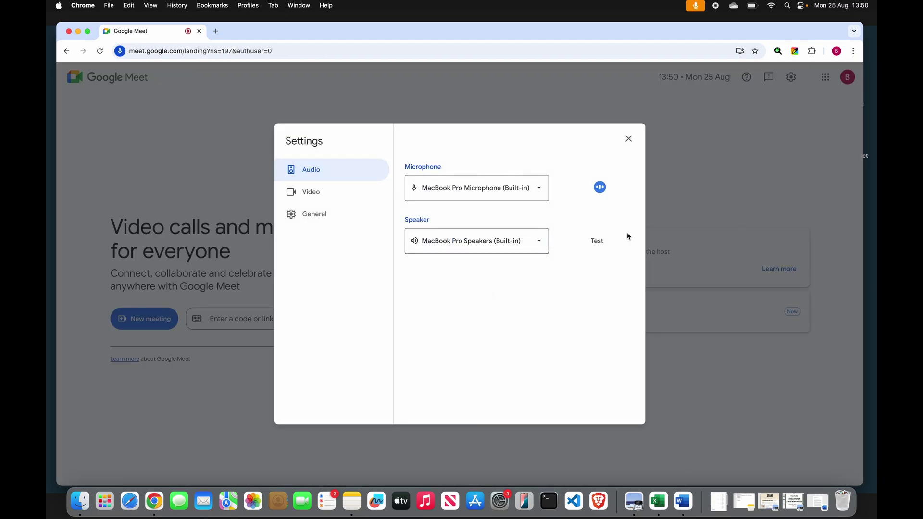
Review the Video and General options in the Meet settings and close the dialog.
{"action": "left_click", "coordinate": [297, 197]}
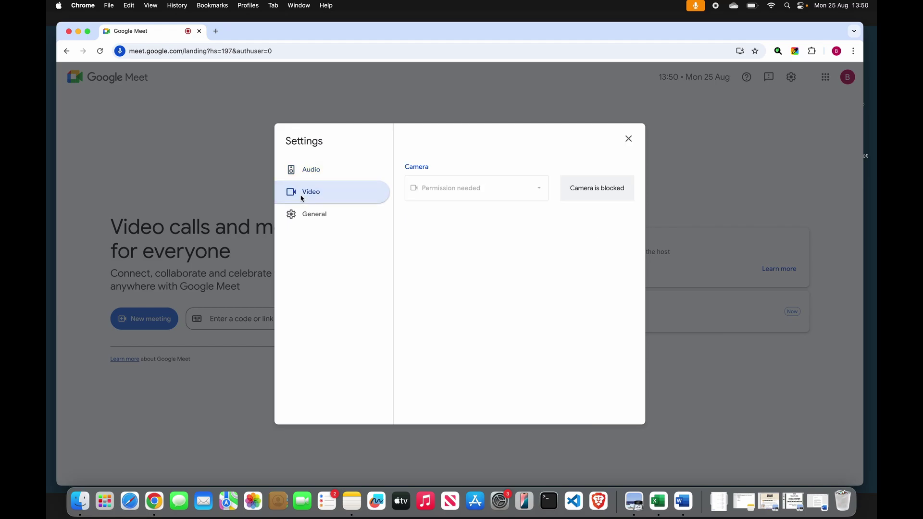
{"action": "left_click", "coordinate": [312, 217]}
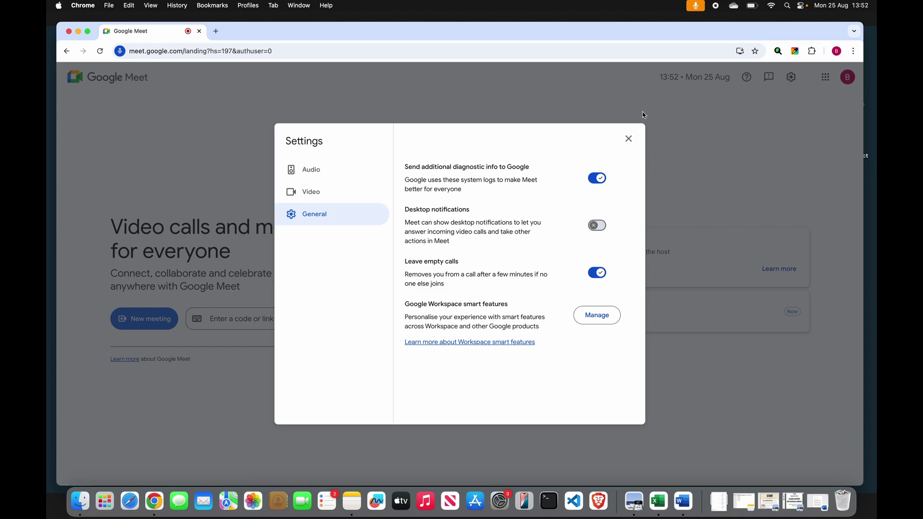
{"action": "left_click", "coordinate": [628, 141]}
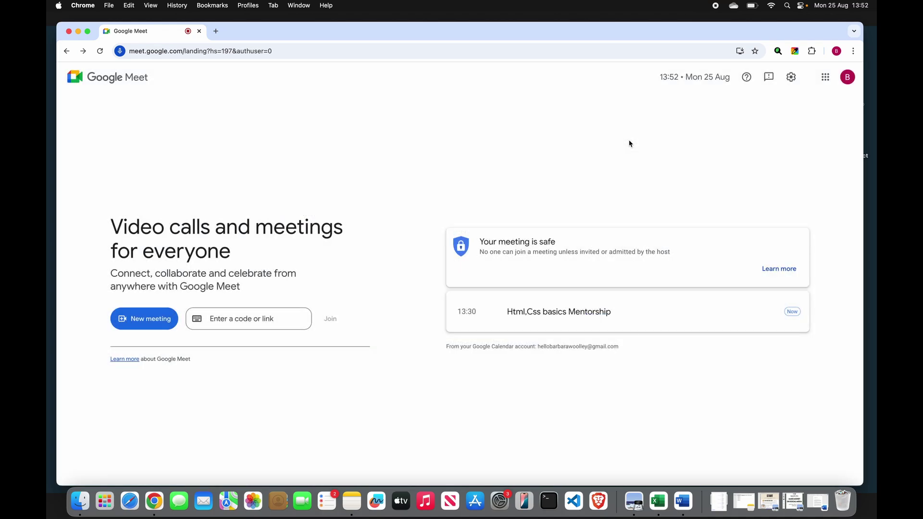
Create a meeting for later, copy its joining link and close the joining information.
{"action": "left_click", "coordinate": [149, 327]}
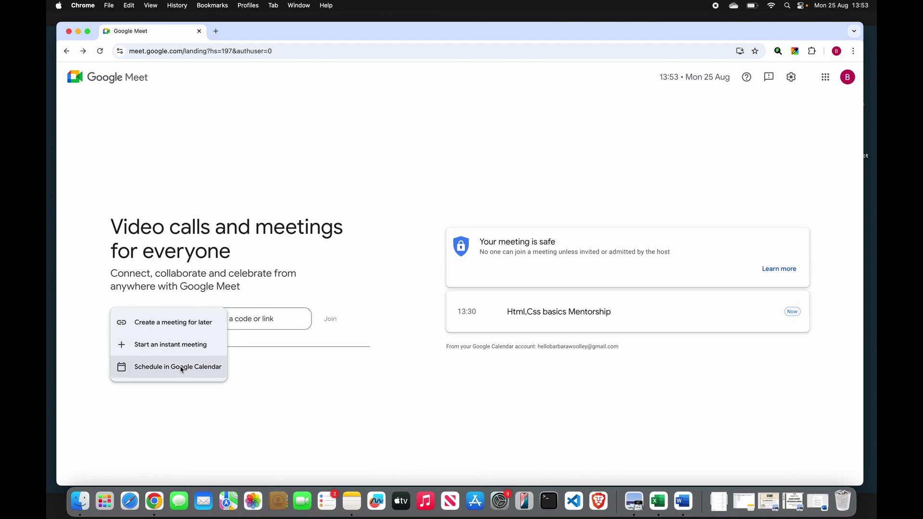
{"action": "left_click", "coordinate": [164, 325]}
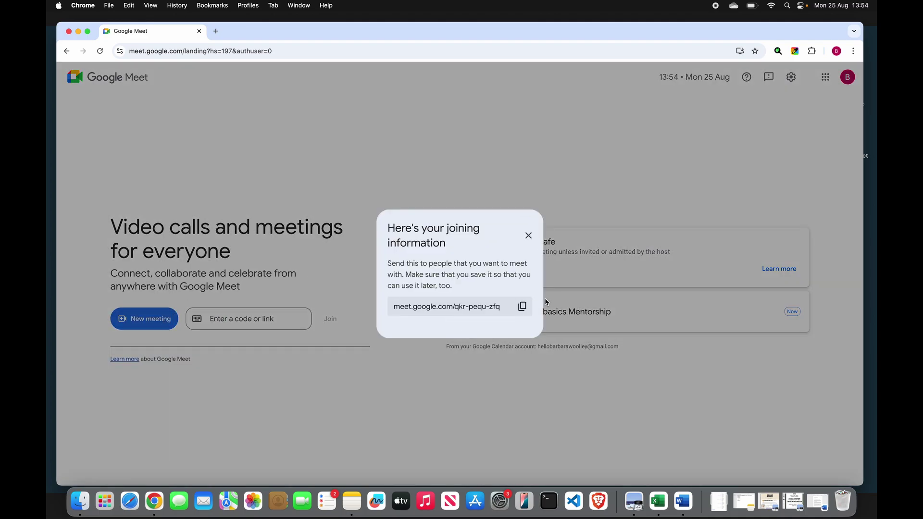
{"action": "left_click", "coordinate": [522, 308]}
{"action": "left_click", "coordinate": [531, 241]}
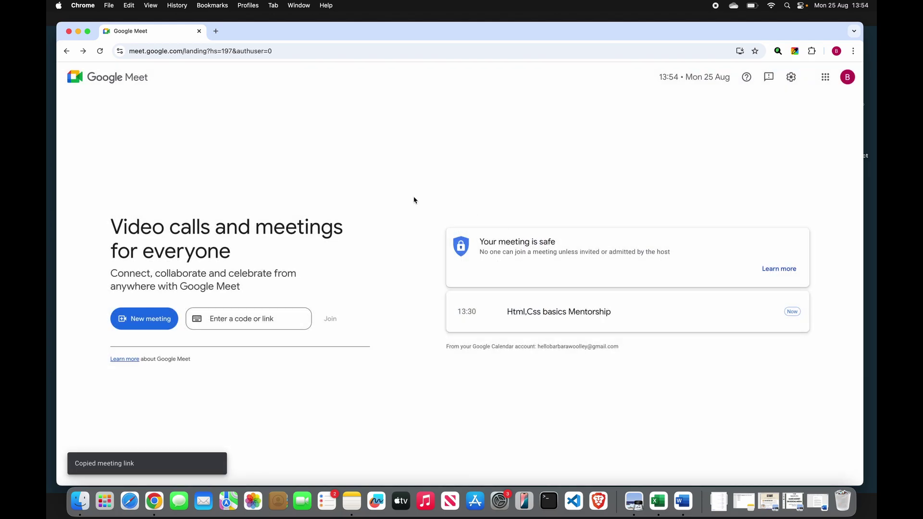
Enter the copied meeting link on the Meet home page and join the meeting.
{"action": "left_click", "coordinate": [218, 325]}
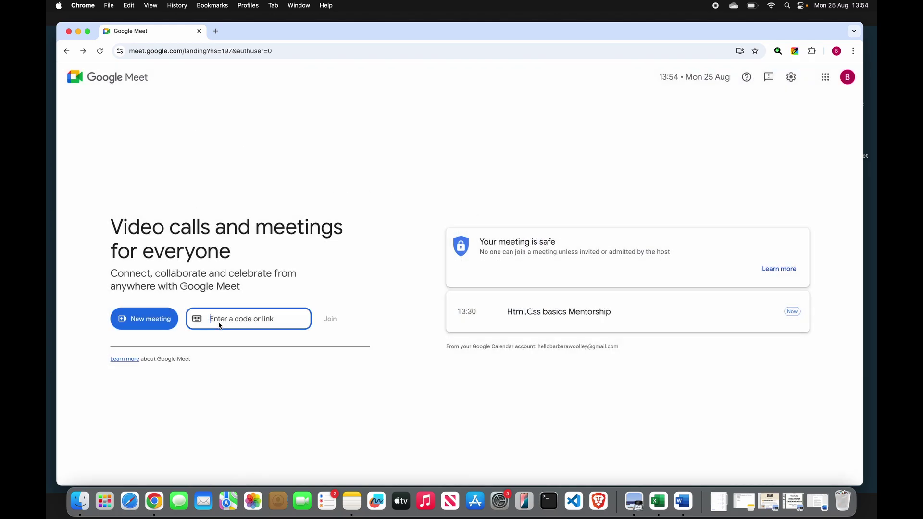
{"action": "key", "text": "super+v"}
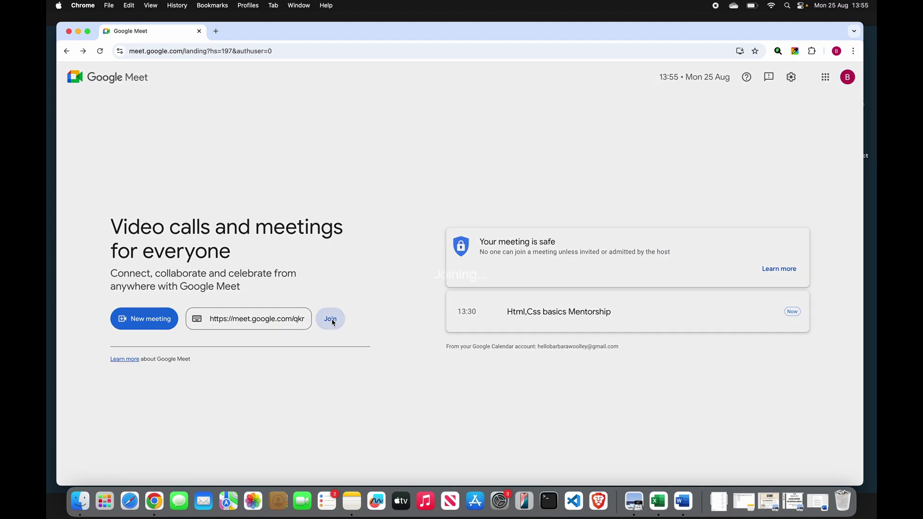
{"action": "left_click", "coordinate": [330, 318]}
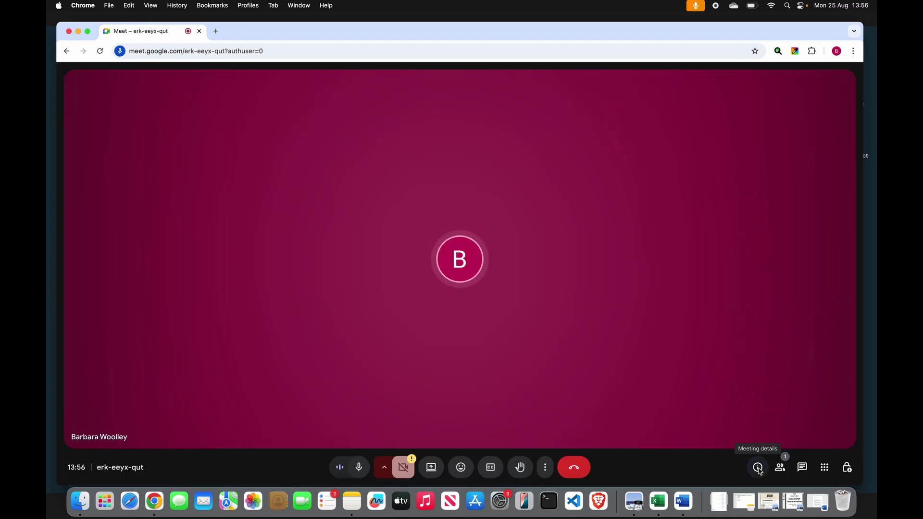
Copy the joining info from the current call's meeting details and close the details.
{"action": "left_click", "coordinate": [758, 468]}
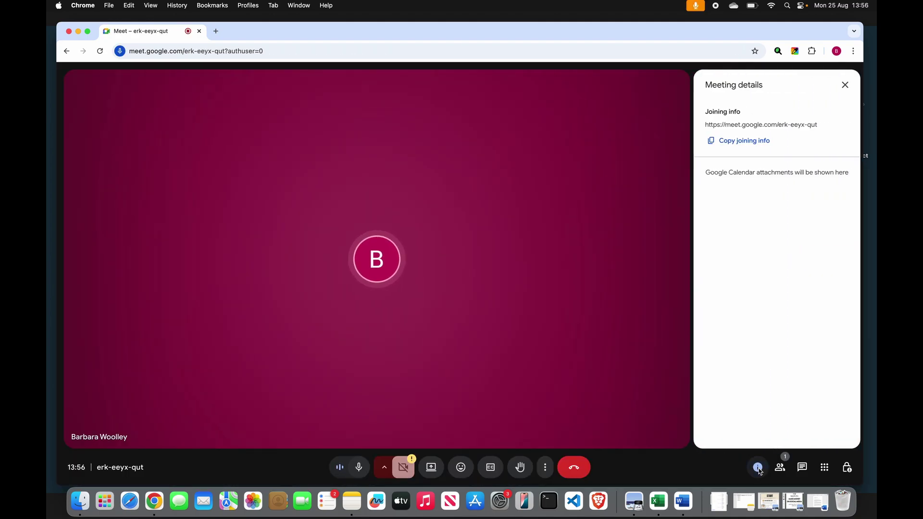
{"action": "left_click", "coordinate": [707, 143]}
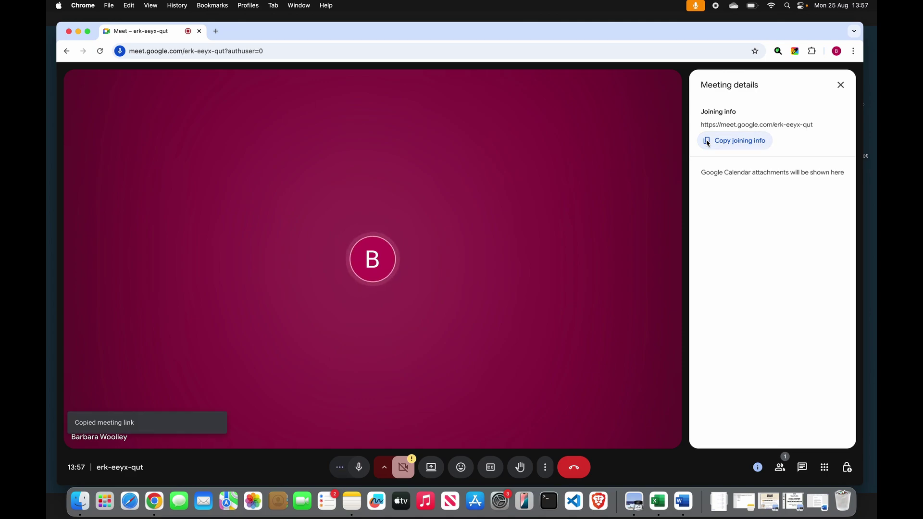
{"action": "left_click", "coordinate": [841, 85]}
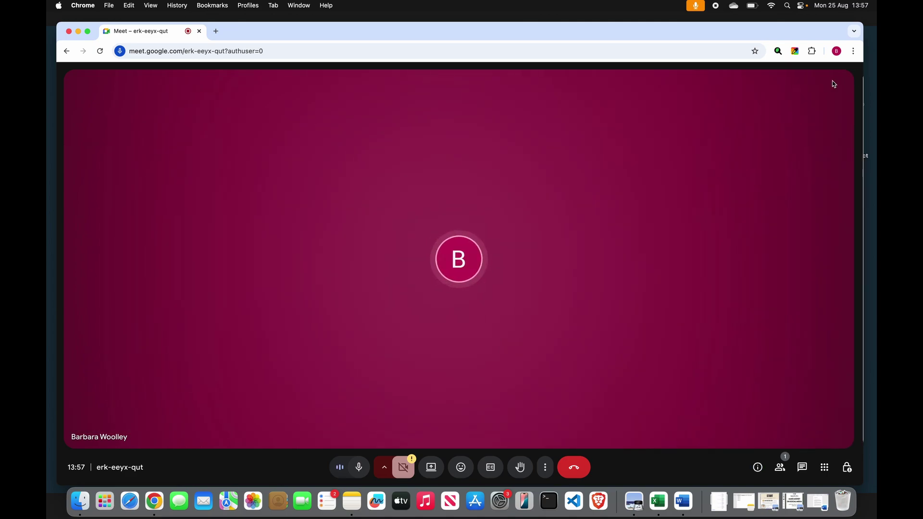
Return to the Meet home page and schedule a new meeting in Google Calendar, dismissing the notification tip.
{"action": "left_click", "coordinate": [69, 53]}
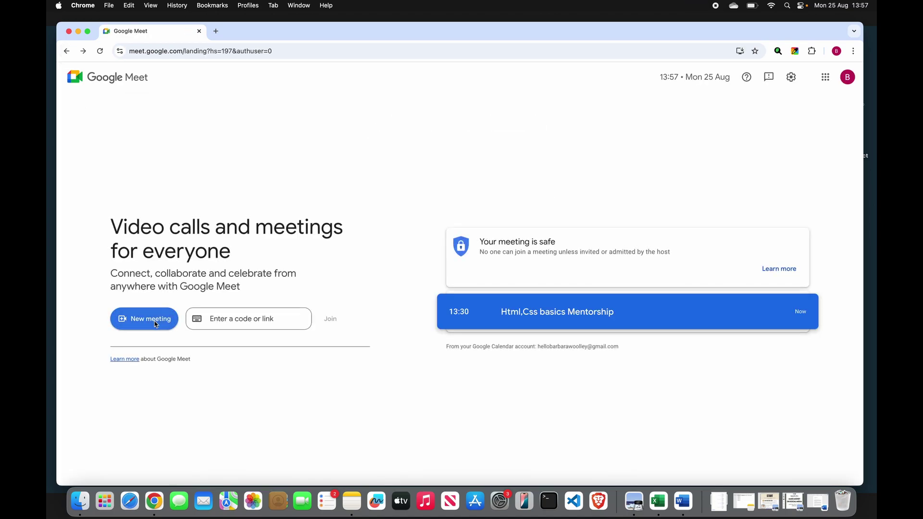
{"action": "left_click", "coordinate": [153, 320]}
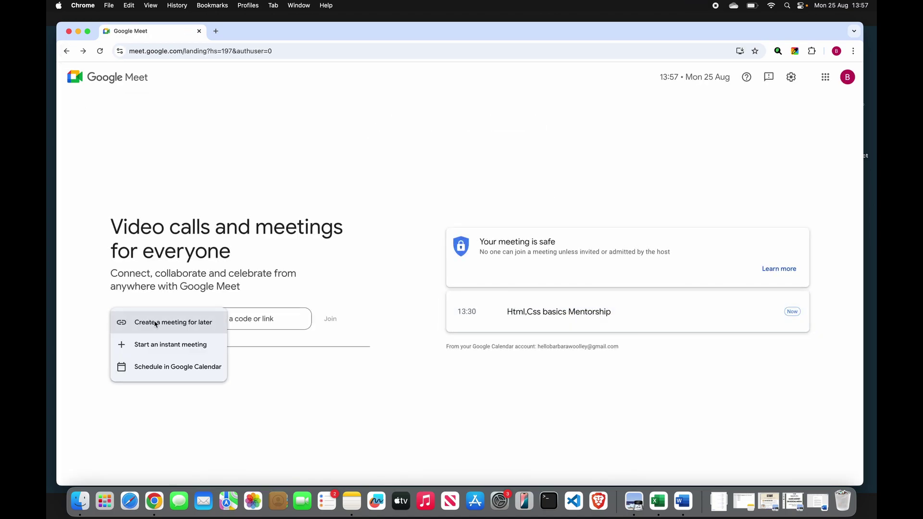
{"action": "left_click", "coordinate": [162, 370]}
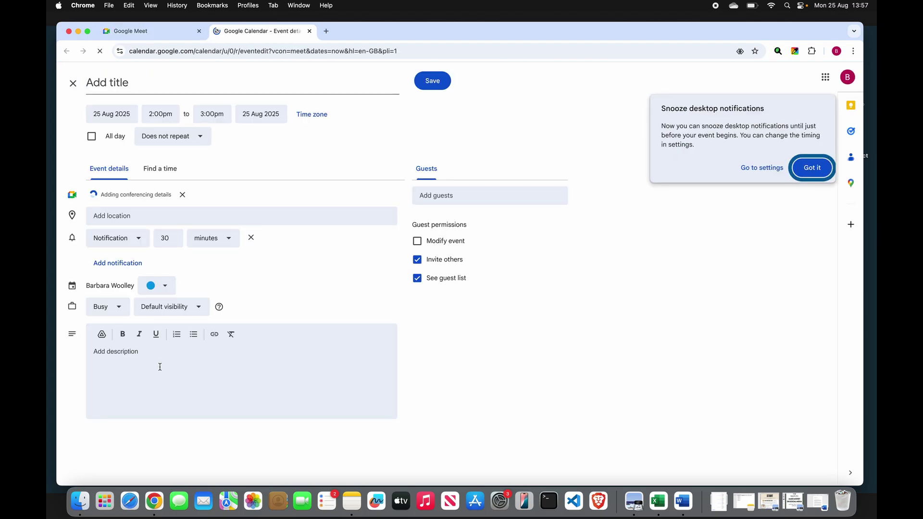
{"action": "left_click", "coordinate": [812, 168]}
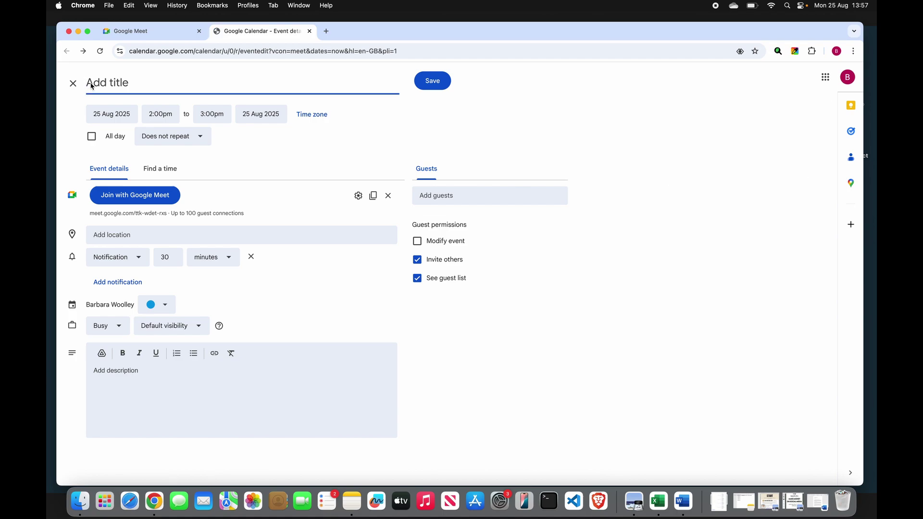
Title the calendar event "demo", make it all day without repetition, and save it.
{"action": "type", "text": "demo"}
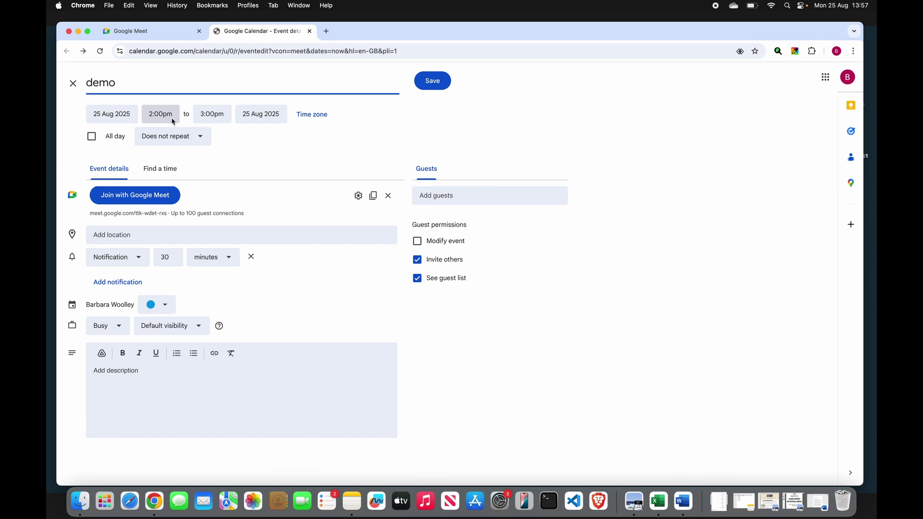
{"action": "left_click", "coordinate": [91, 138]}
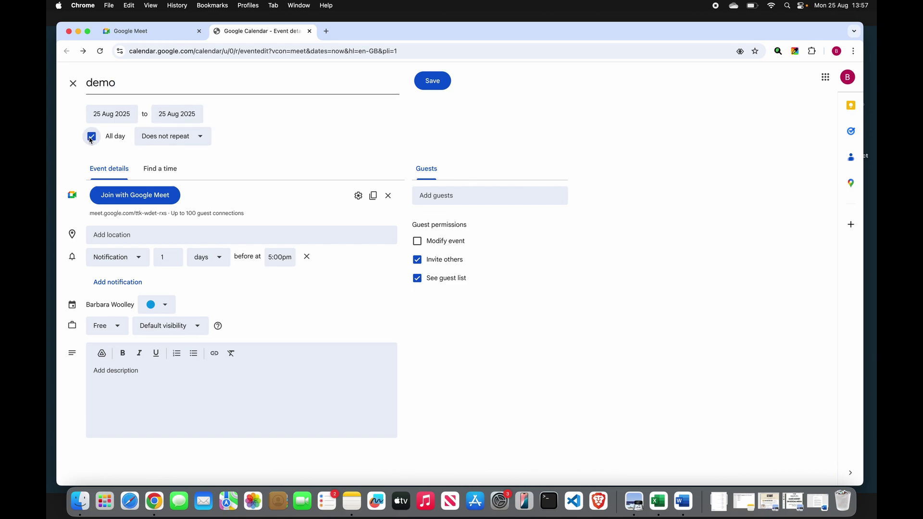
{"action": "left_click", "coordinate": [203, 141]}
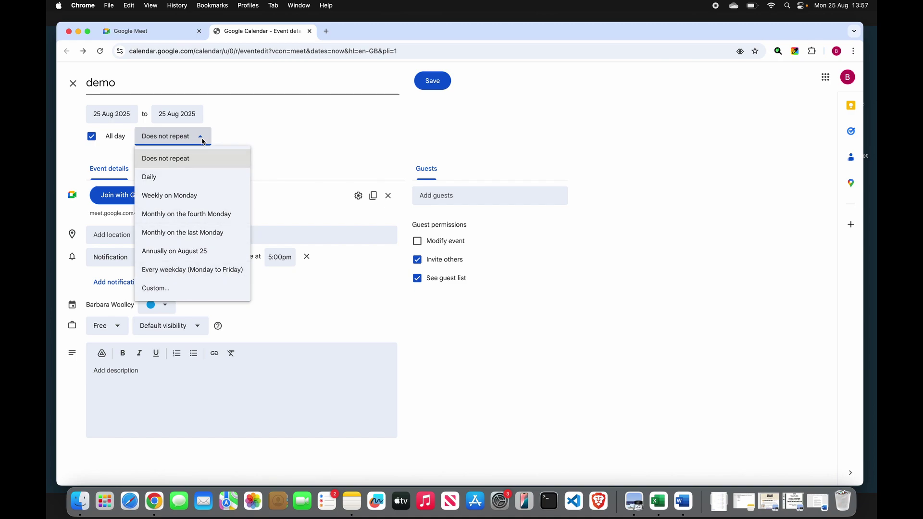
{"action": "left_click", "coordinate": [302, 154]}
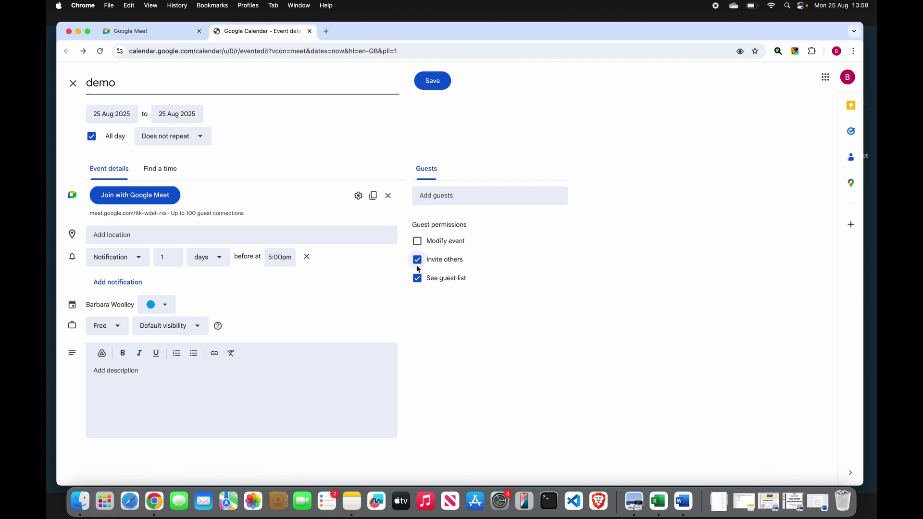
{"action": "left_click", "coordinate": [439, 82]}
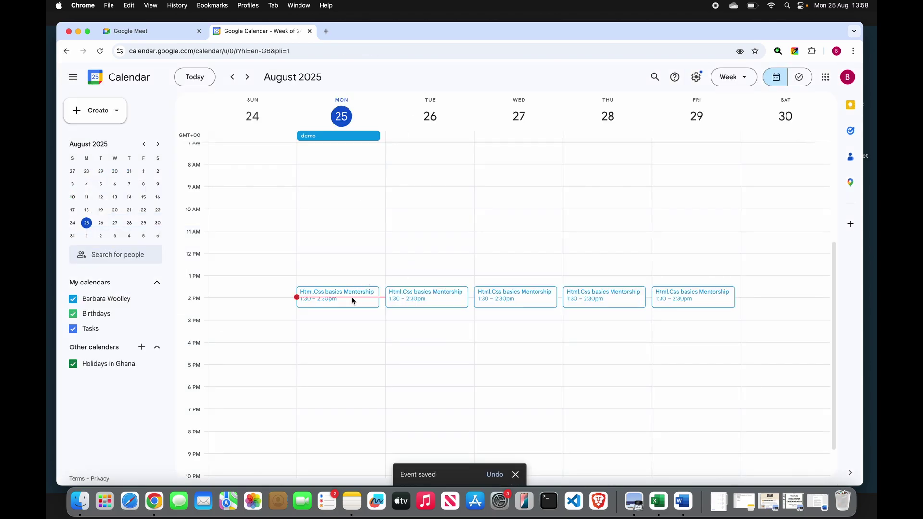
Open the demo event on Monday 25 August and join its Google Meet call.
{"action": "left_click", "coordinate": [356, 138]}
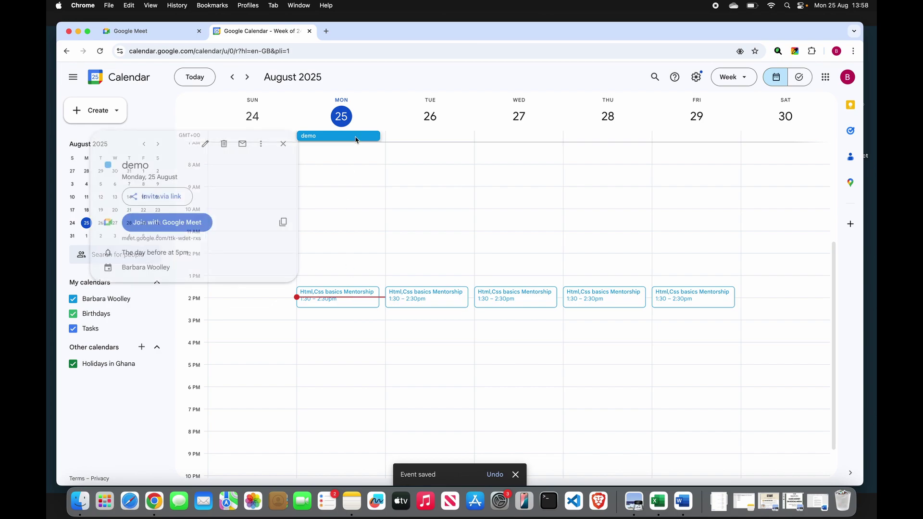
{"action": "left_click", "coordinate": [149, 224]}
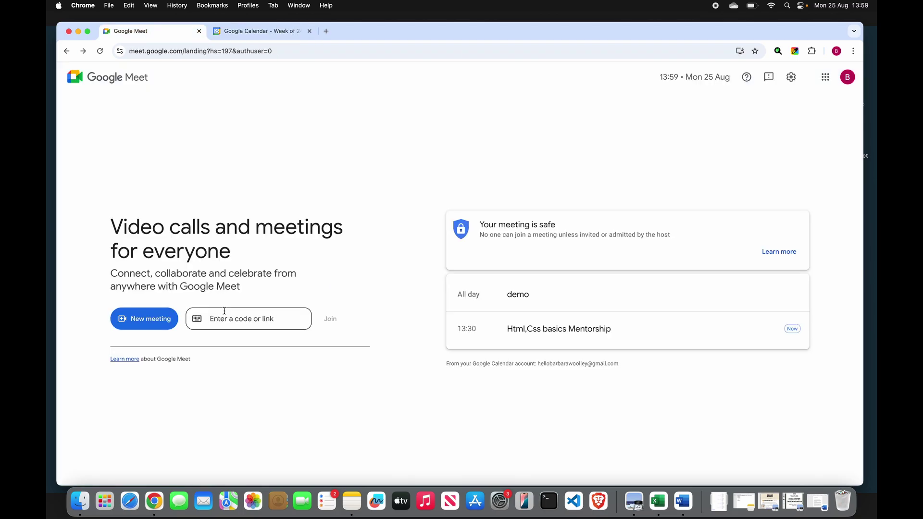